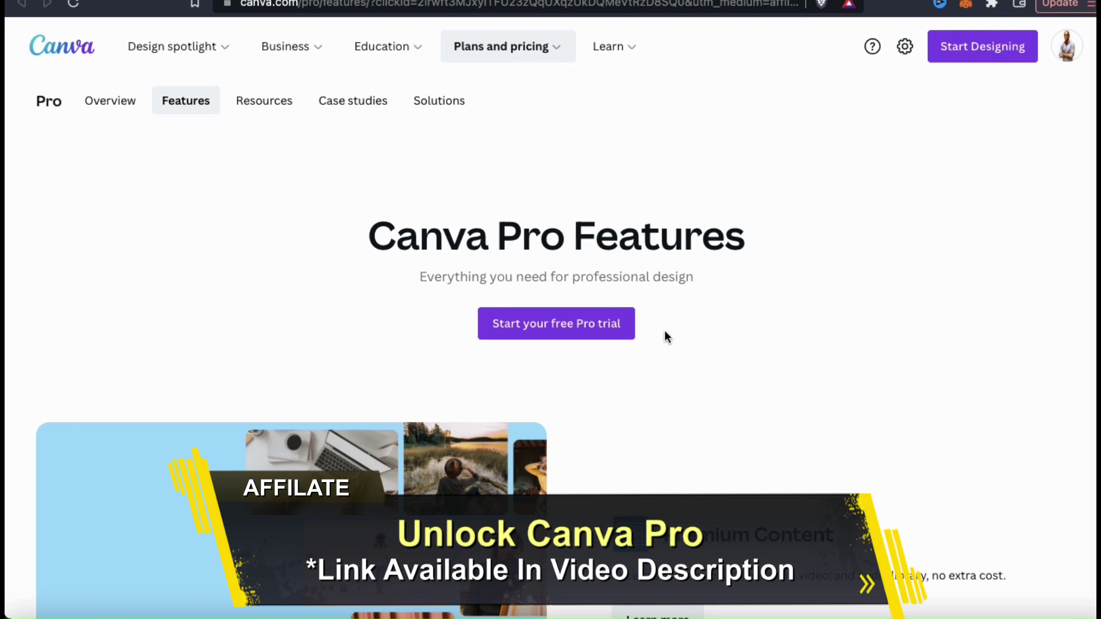
scroll(665, 334, "down", 3)
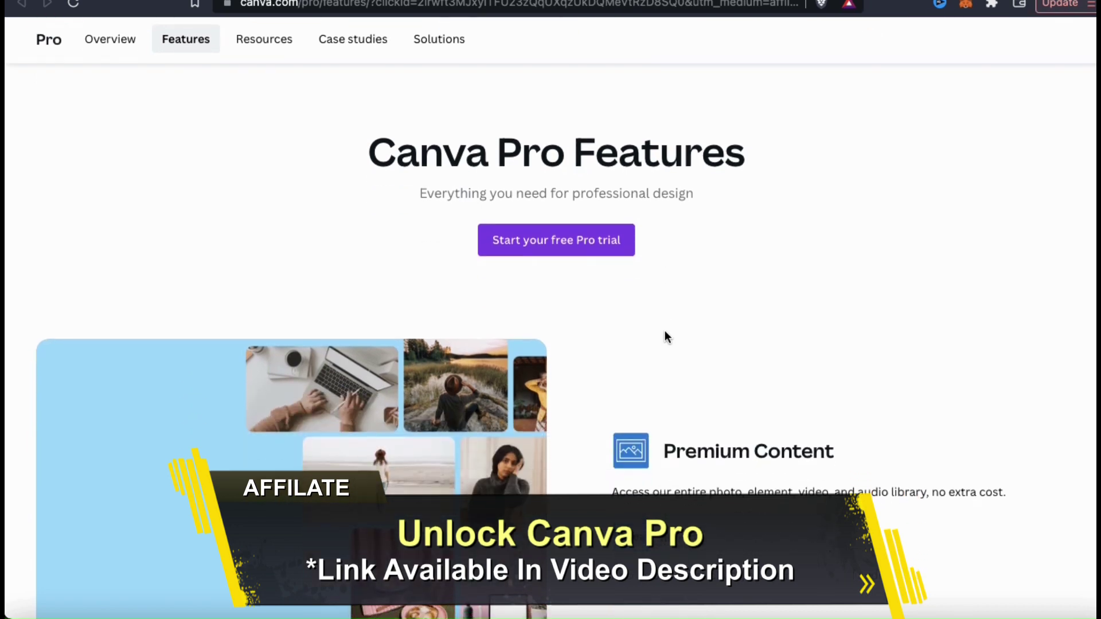
scroll(666, 333, "down", 5)
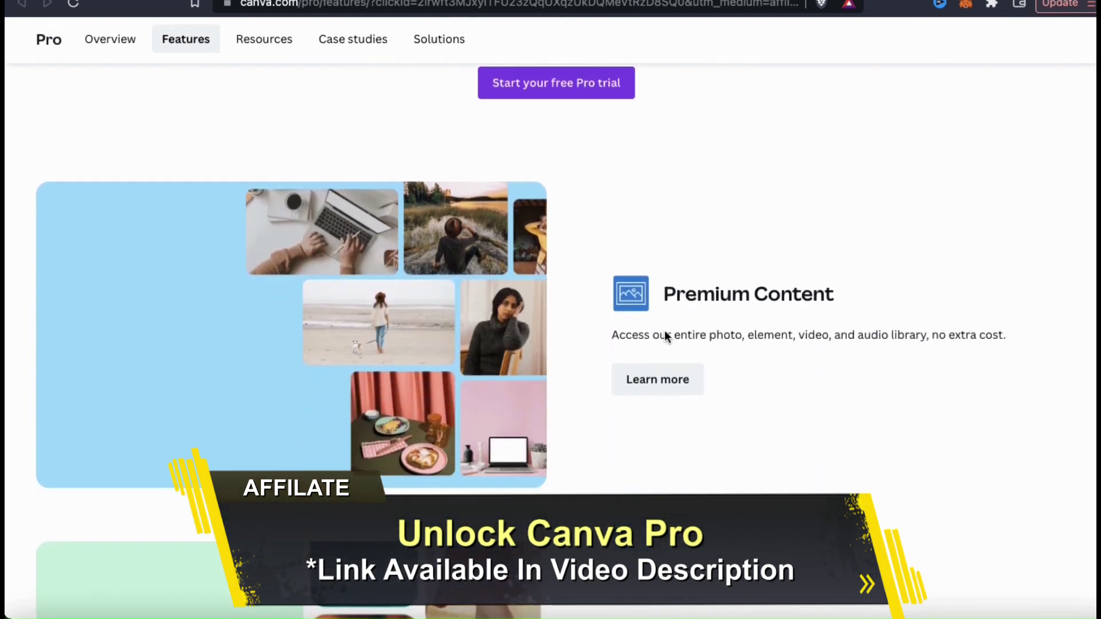
scroll(665, 333, "down", 4)
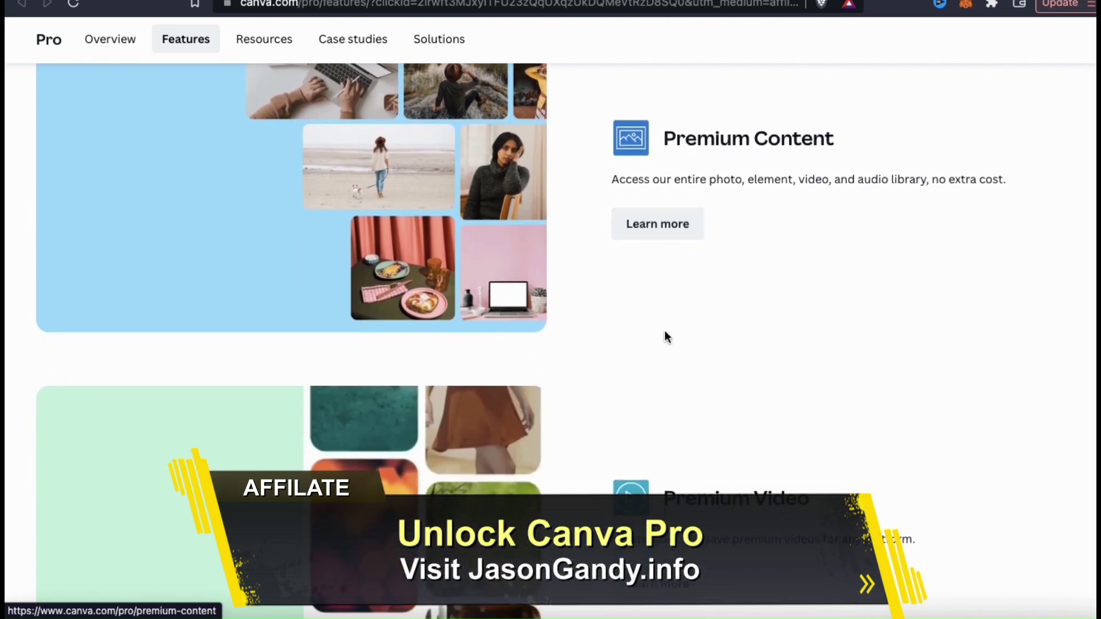
scroll(666, 334, "down", 7)
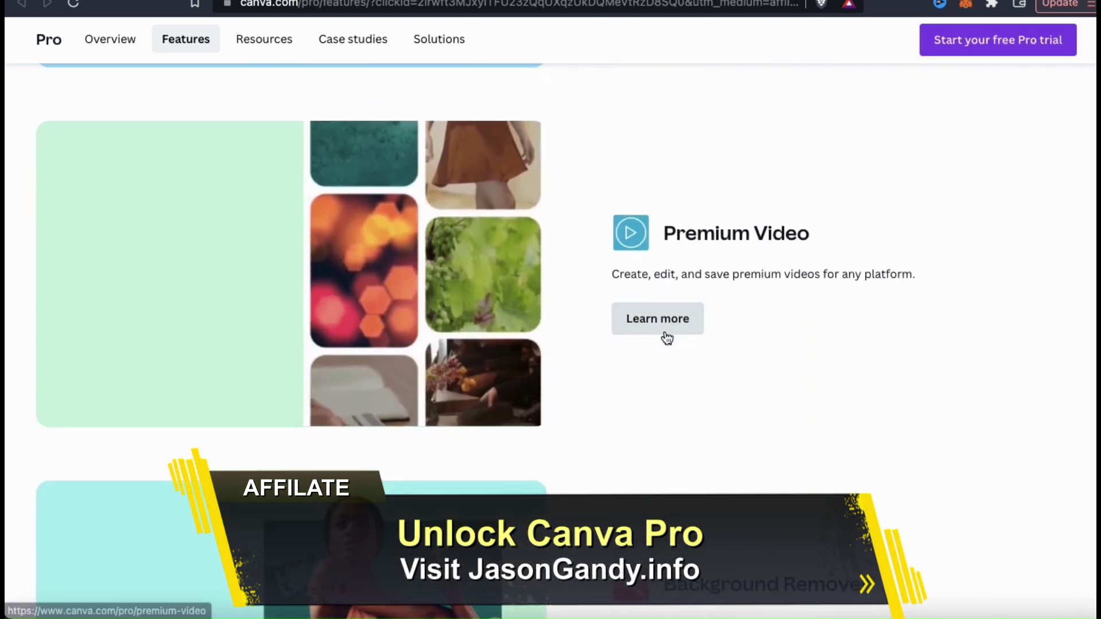
scroll(666, 338, "down", 5)
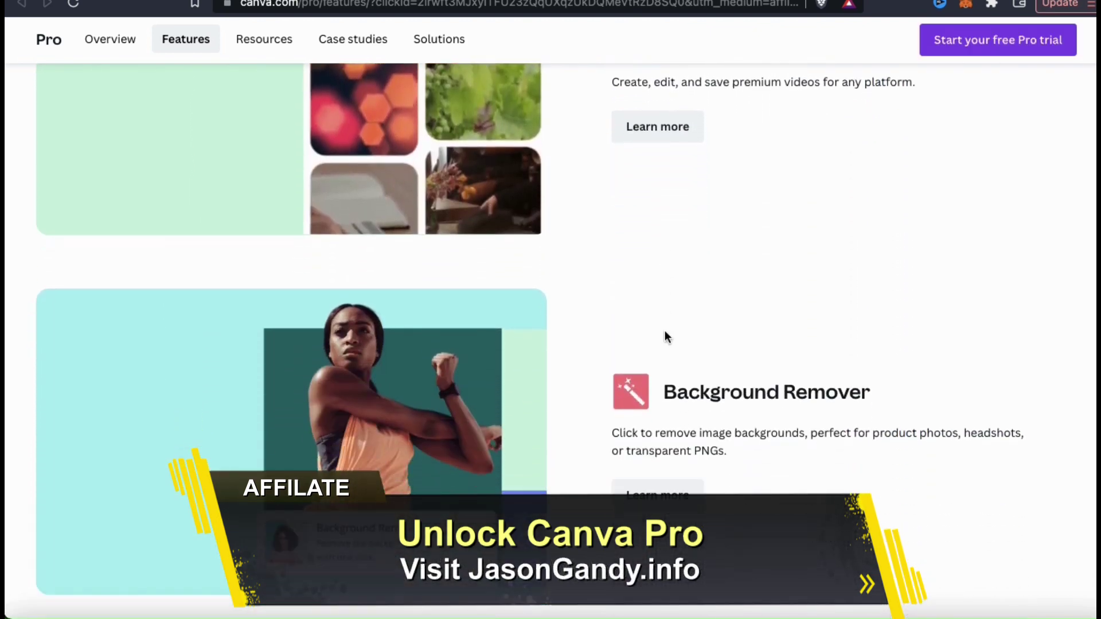
scroll(665, 333, "down", 3)
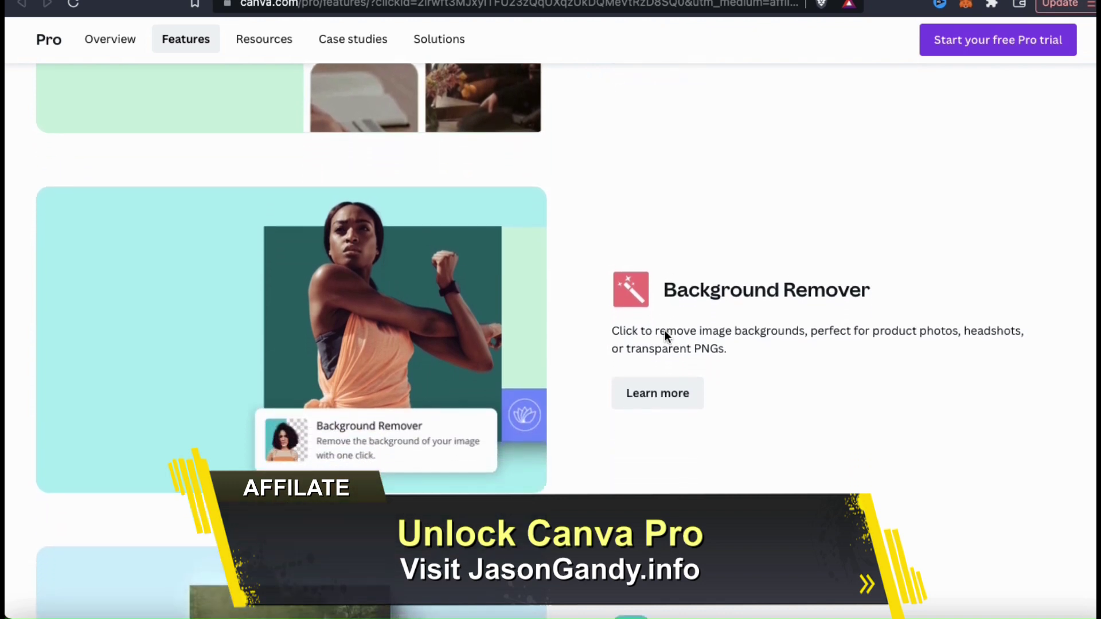
scroll(665, 333, "down", 5)
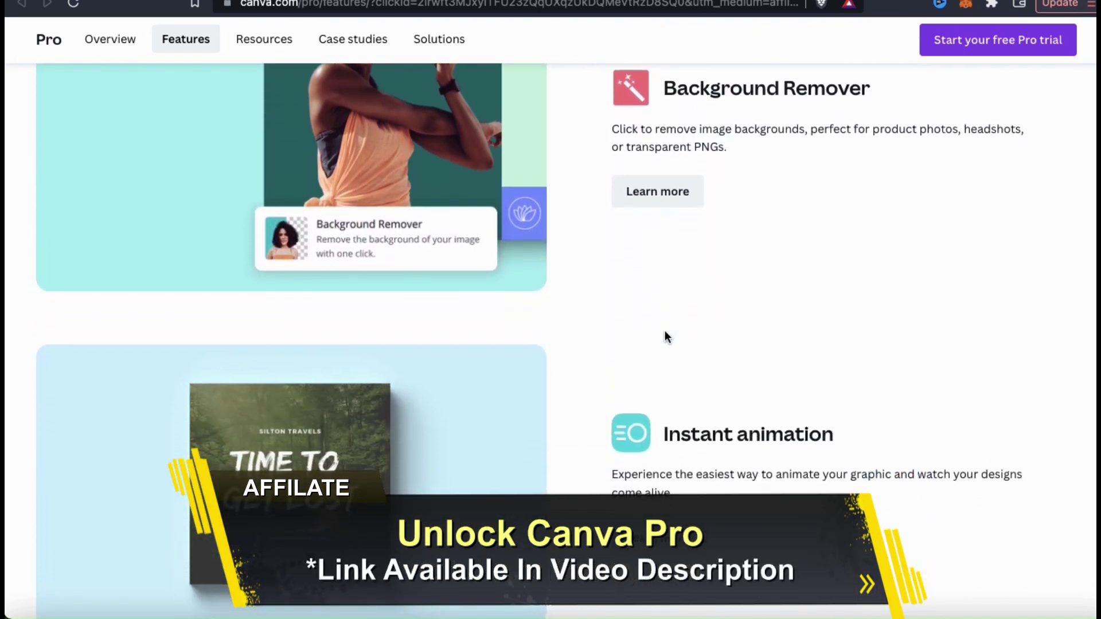
scroll(665, 333, "down", 8)
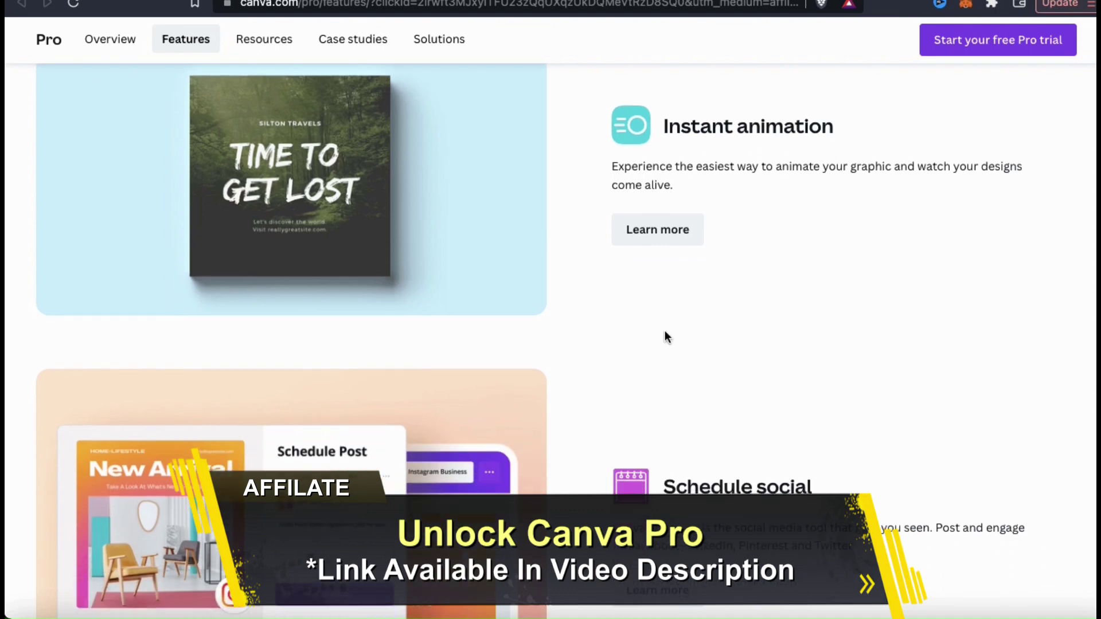
scroll(665, 333, "down", 9)
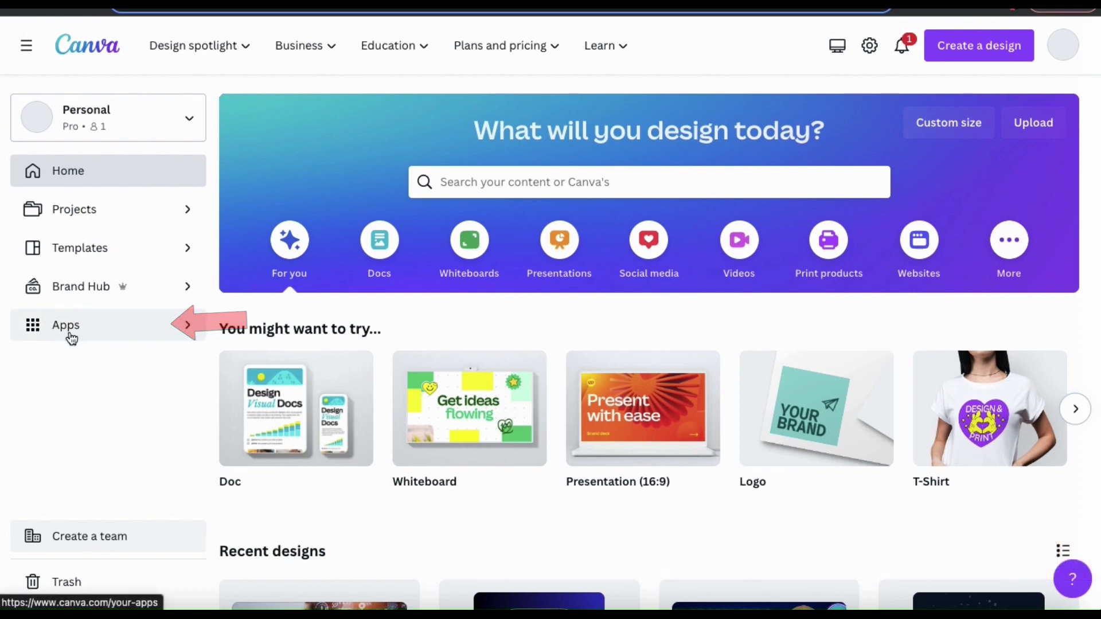
Go through the Apps page into the Product Photos beta app
left_click(70, 337)
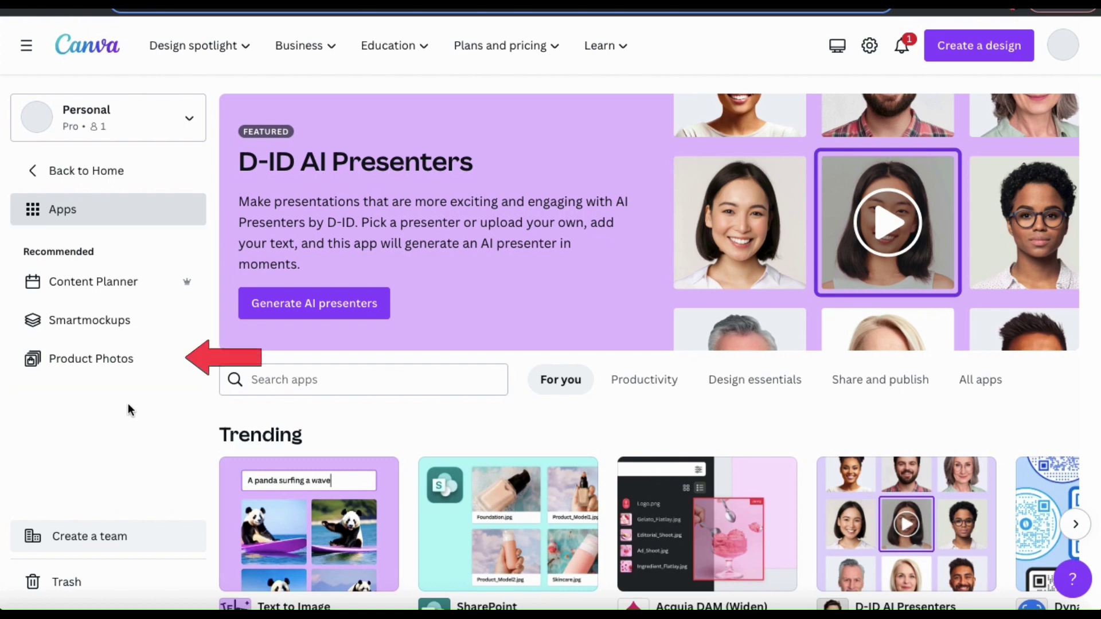
left_click(87, 375)
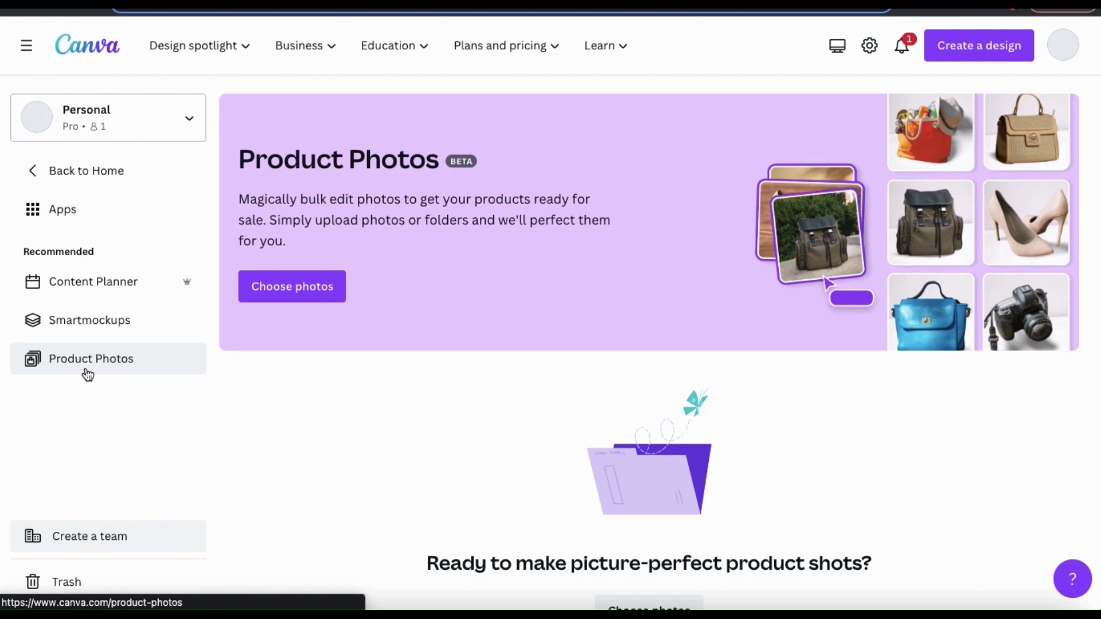
Scroll down the Product Photos app page to review its details
scroll(265, 411, "down", 1)
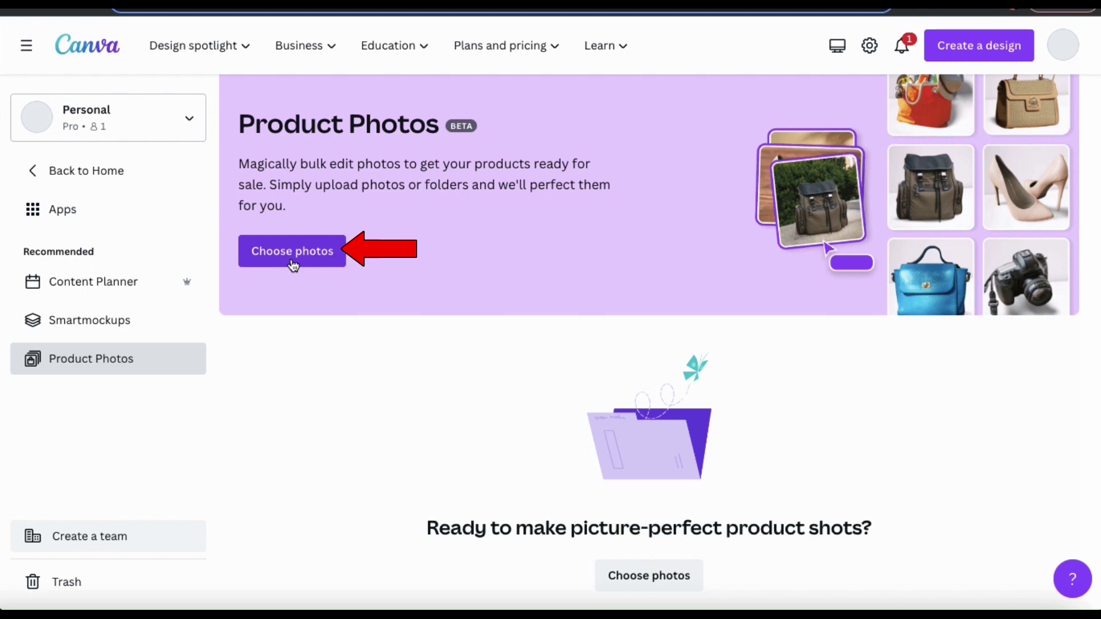
Upload all eight product images from the Mockups folder and proceed to style selection
left_click(293, 252)
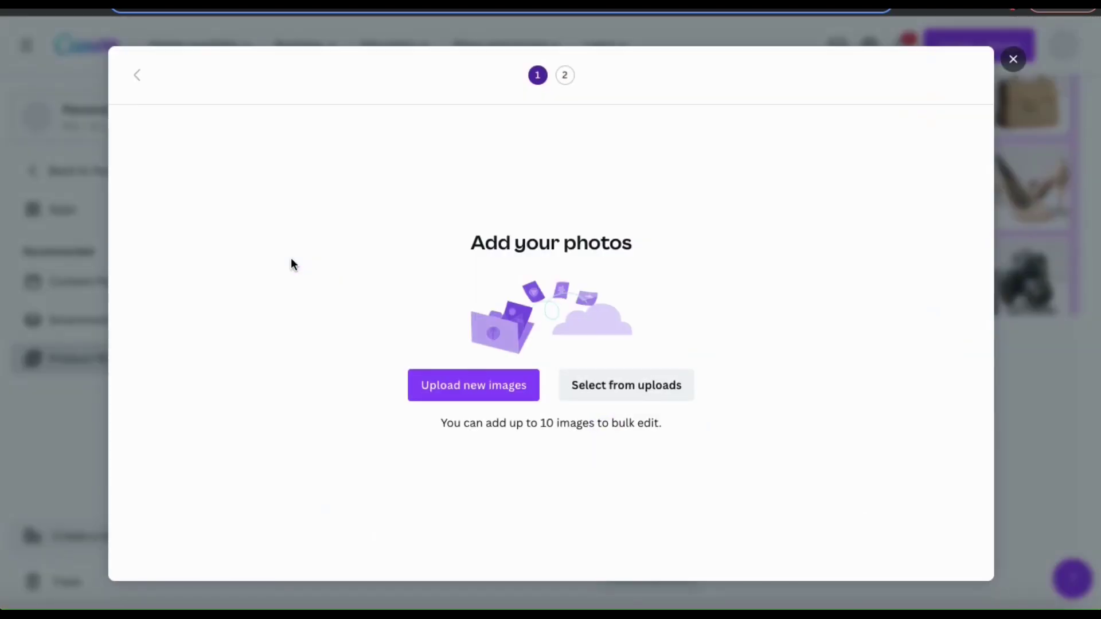
left_click(448, 422)
left_click(472, 385)
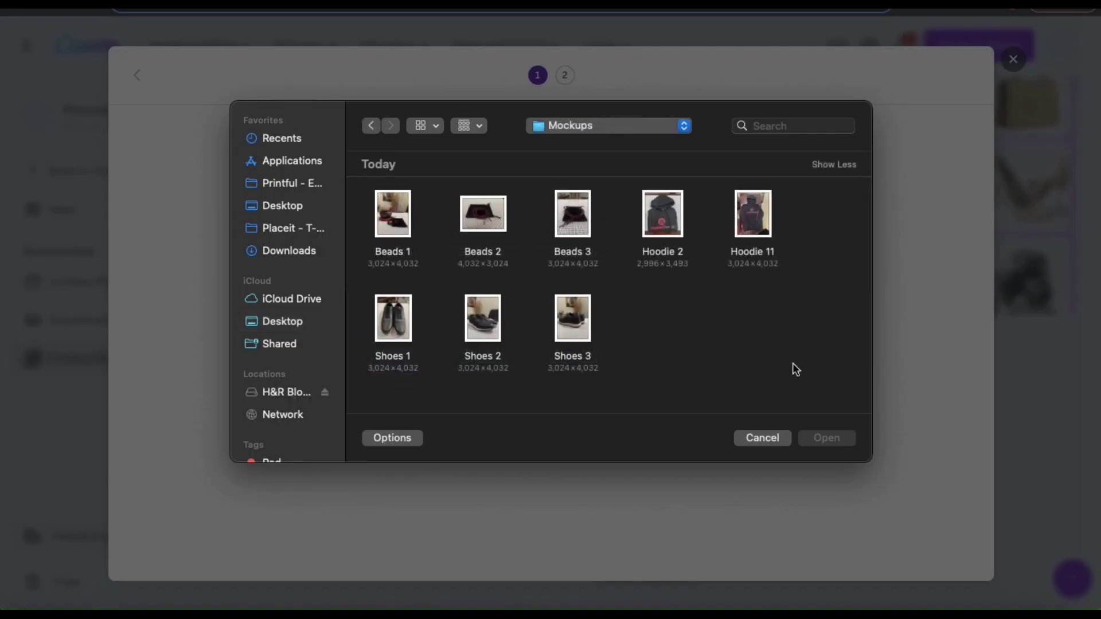
left_click_drag(793, 365, 370, 223)
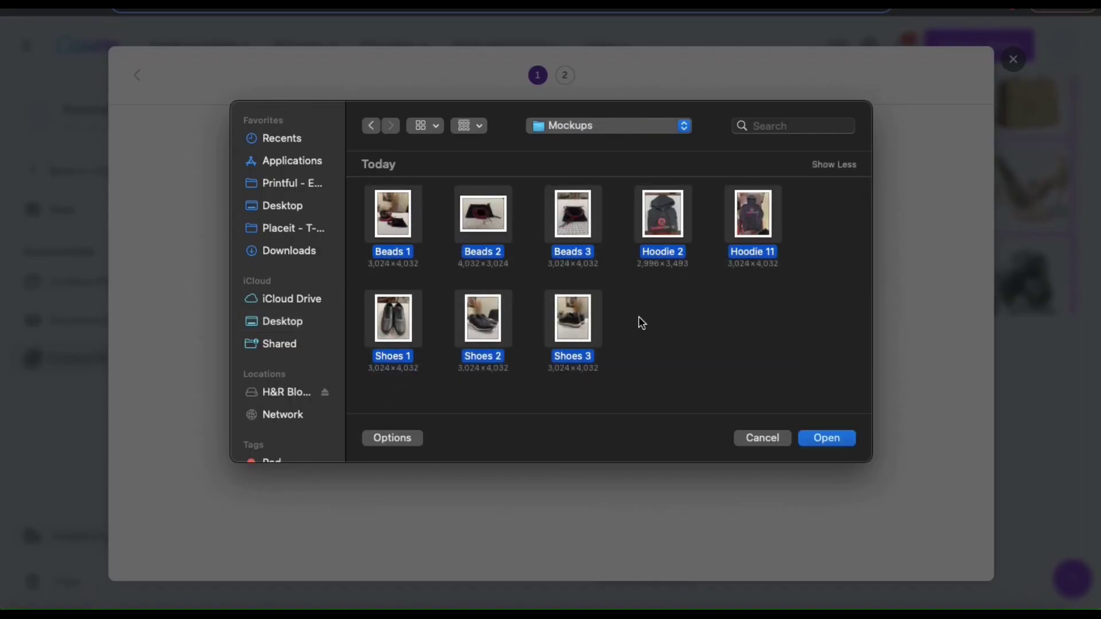
left_click(828, 441)
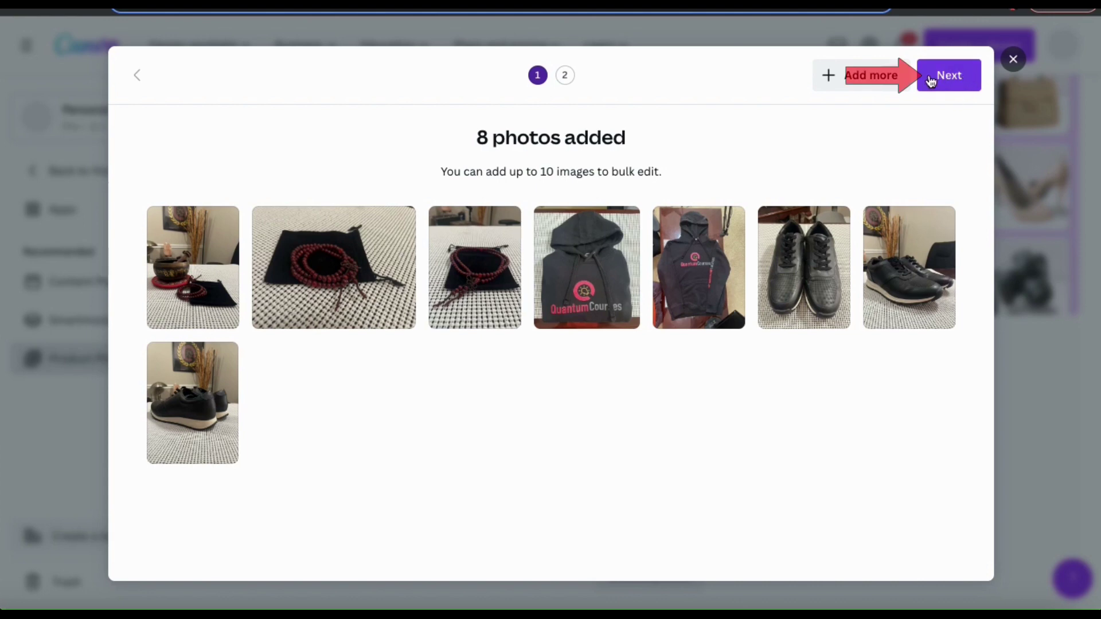
left_click(950, 86)
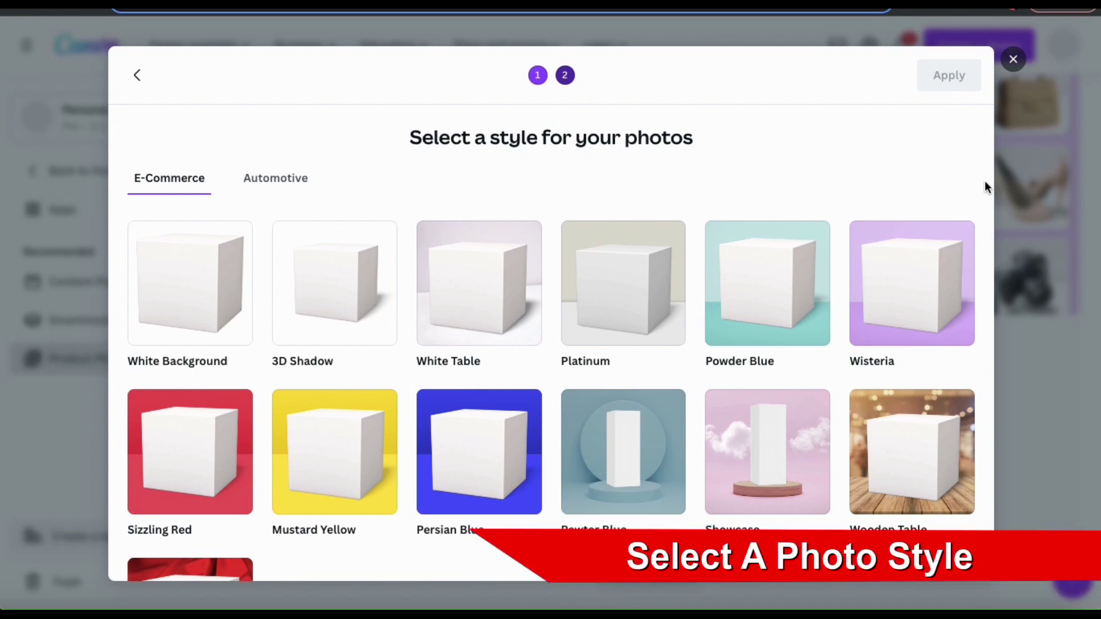
Browse the E-Commerce backgrounds and compare them with the Automotive styles
scroll(985, 184, "down", 3)
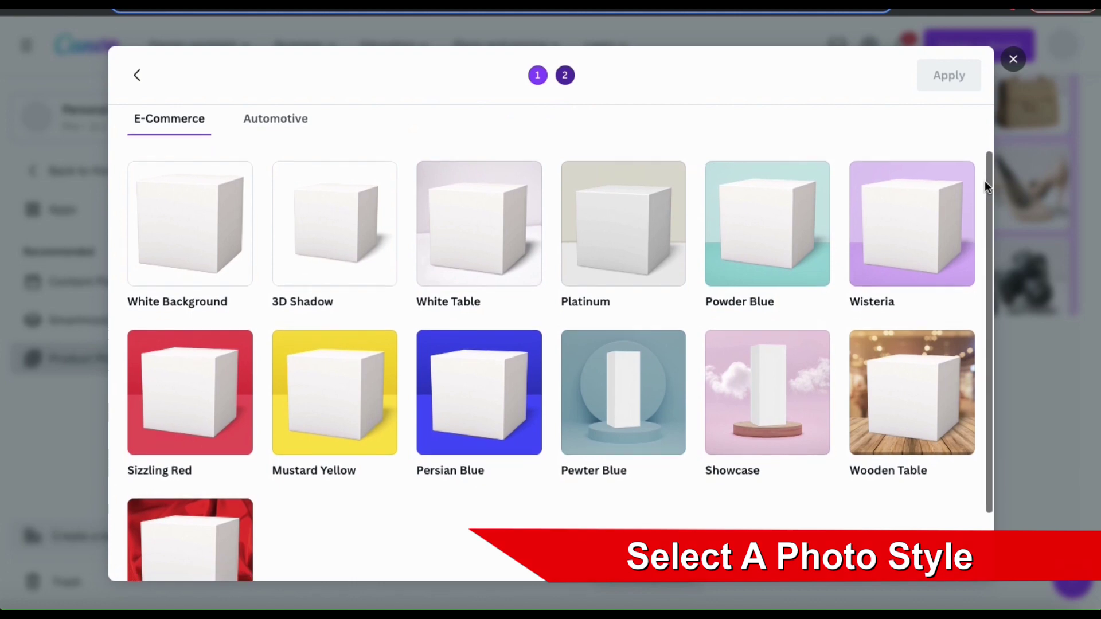
scroll(986, 183, "down", 2)
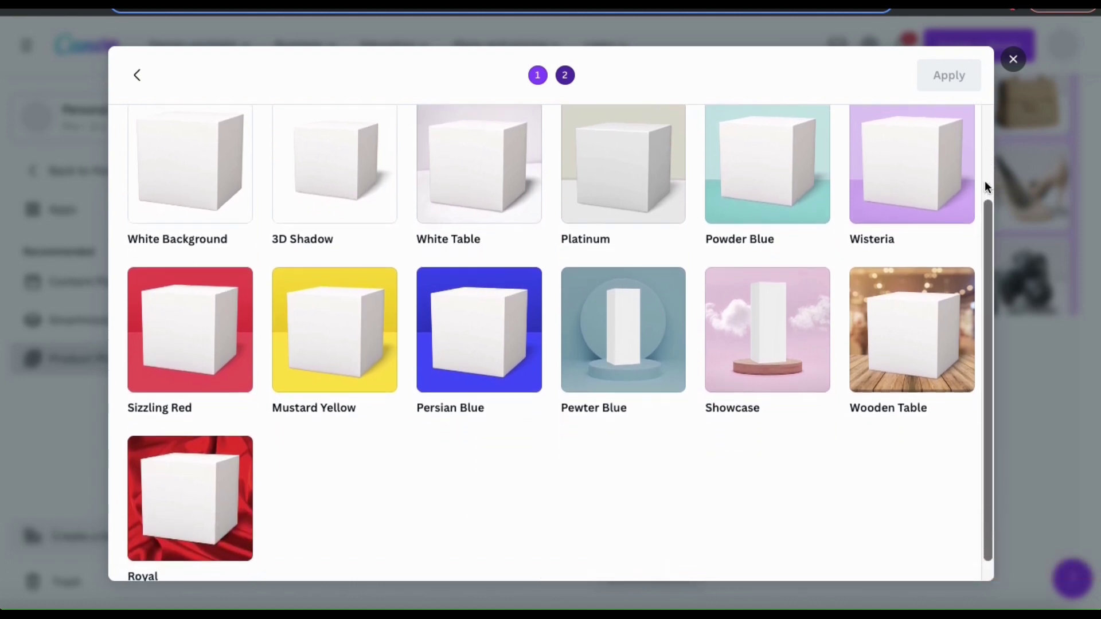
scroll(985, 181, "up", 1)
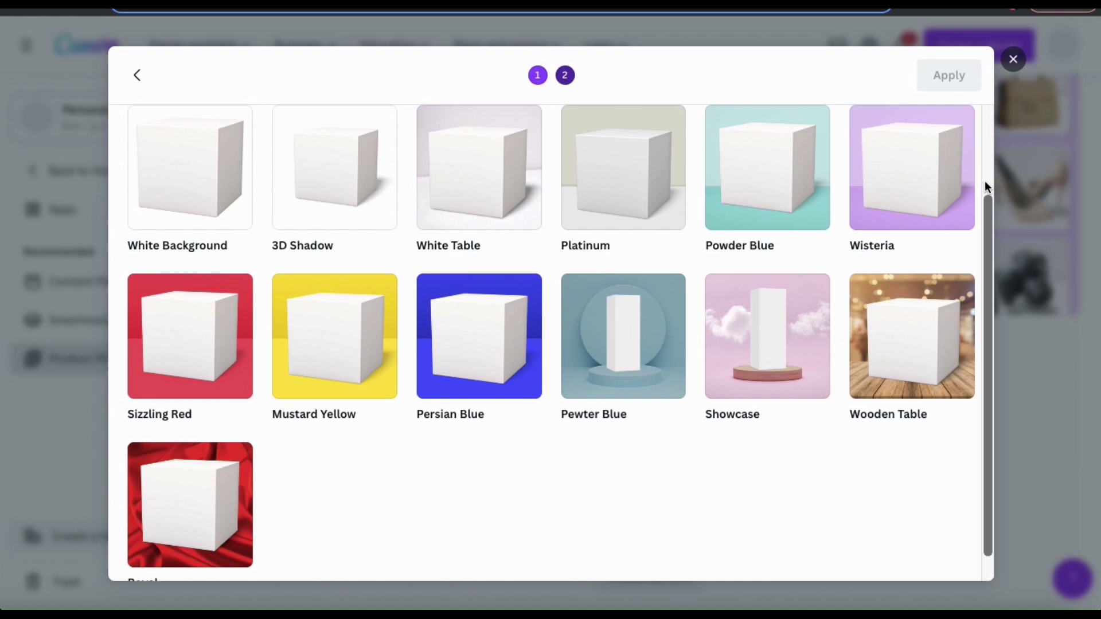
scroll(985, 180, "up", 3)
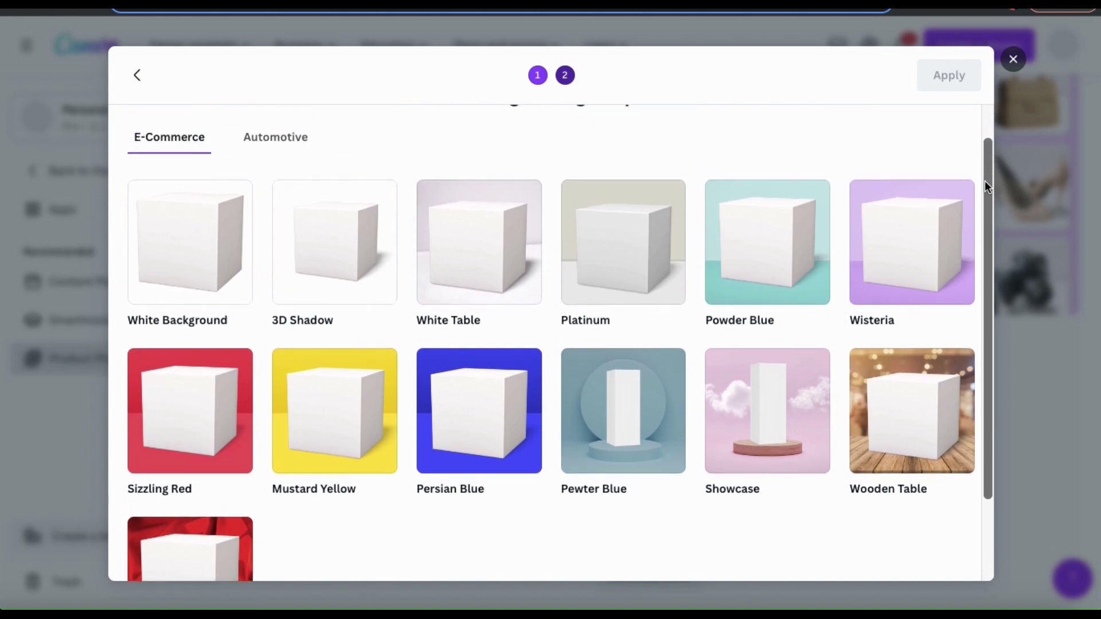
scroll(571, 183, "up", 1)
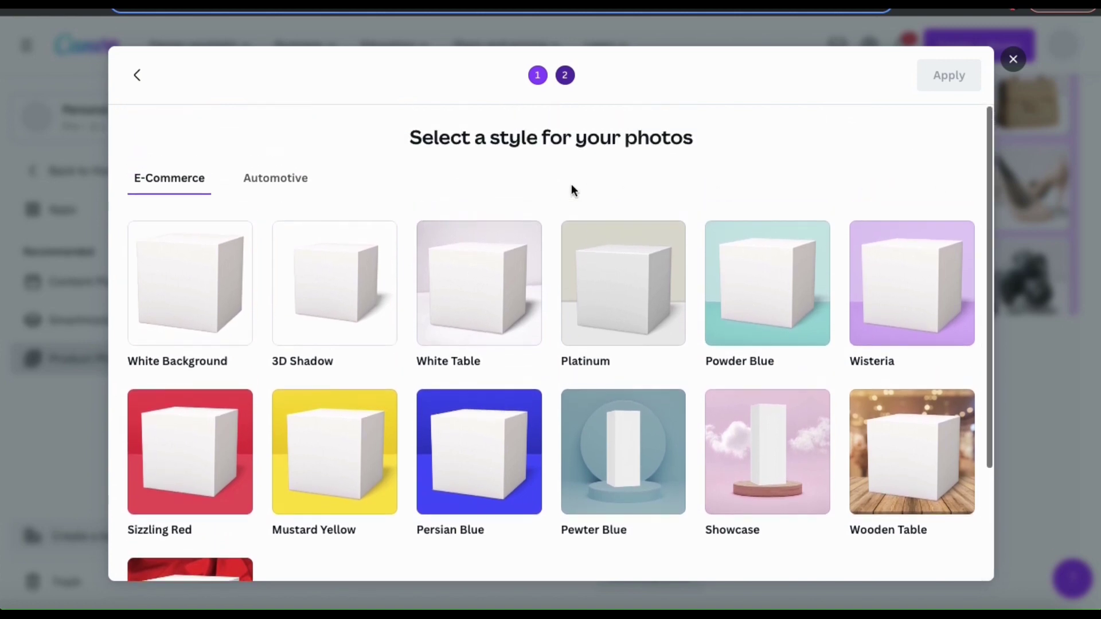
left_click(300, 192)
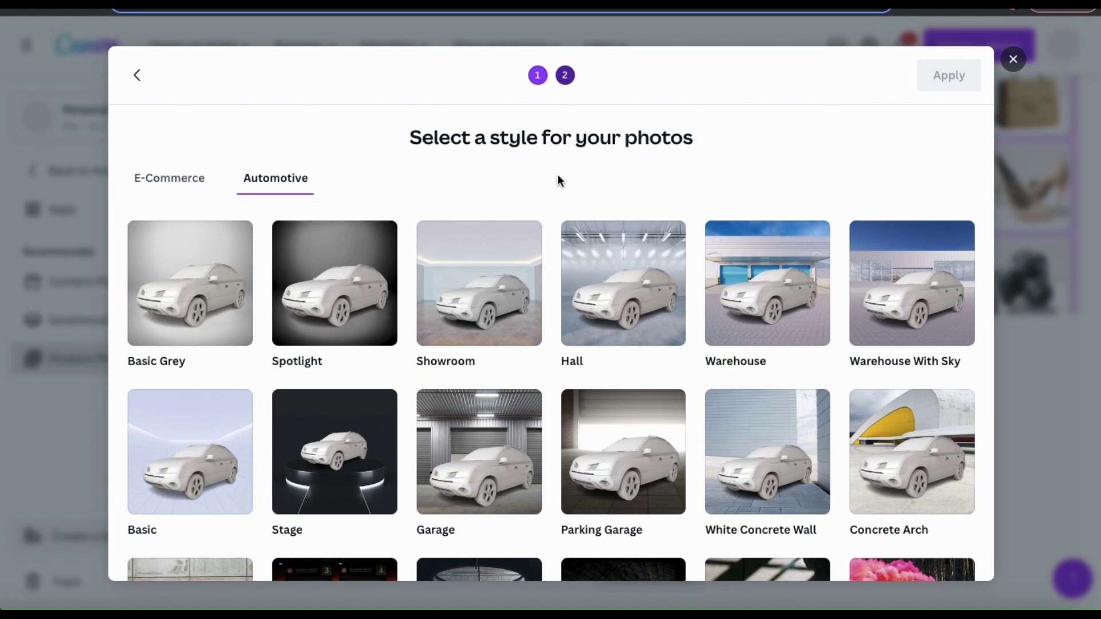
left_click(181, 186)
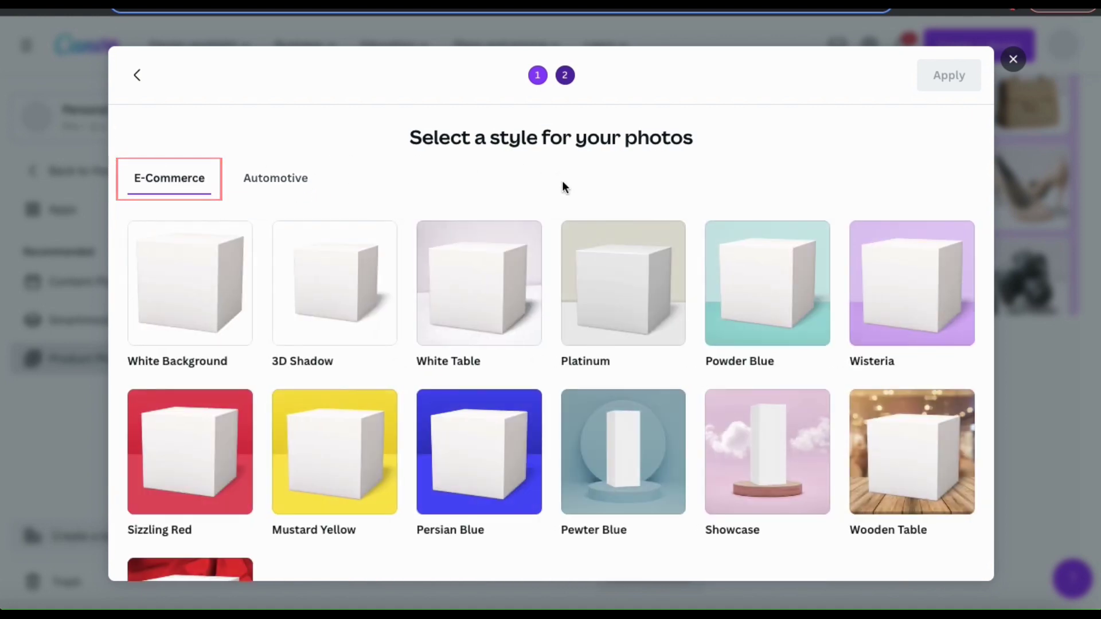
Choose the White Table background and apply it to the eight photos
scroll(562, 185, "down", 1)
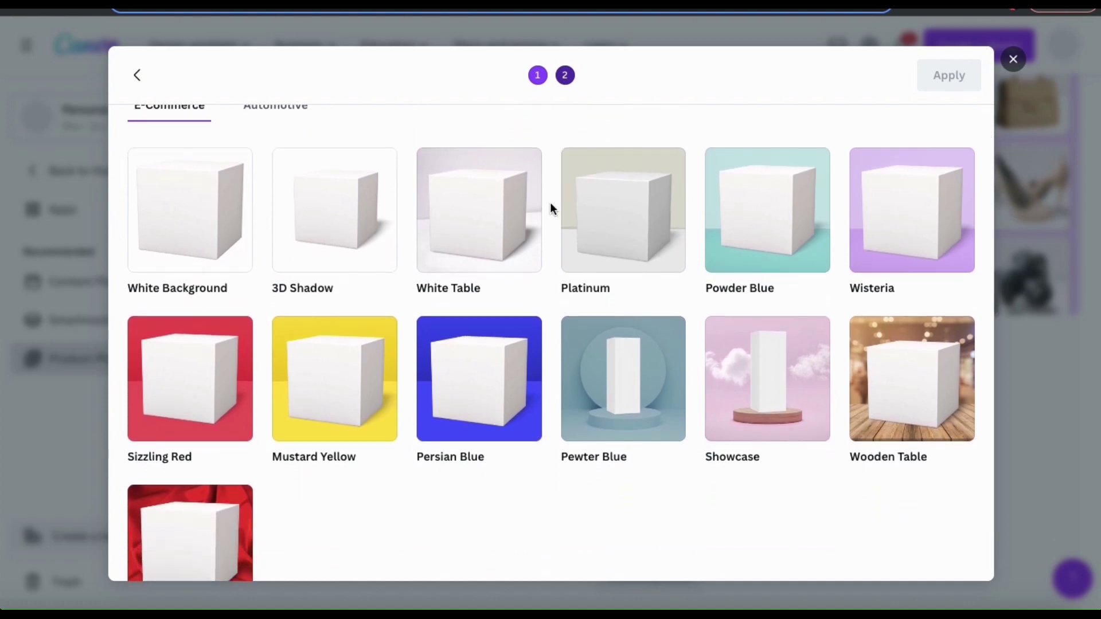
left_click(495, 235)
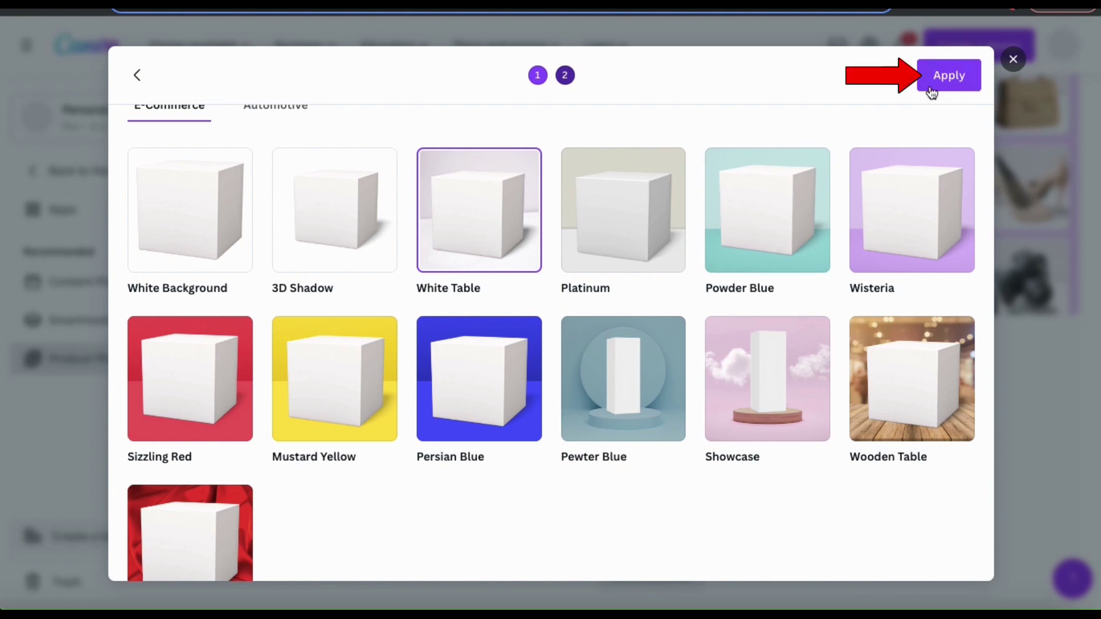
left_click(951, 85)
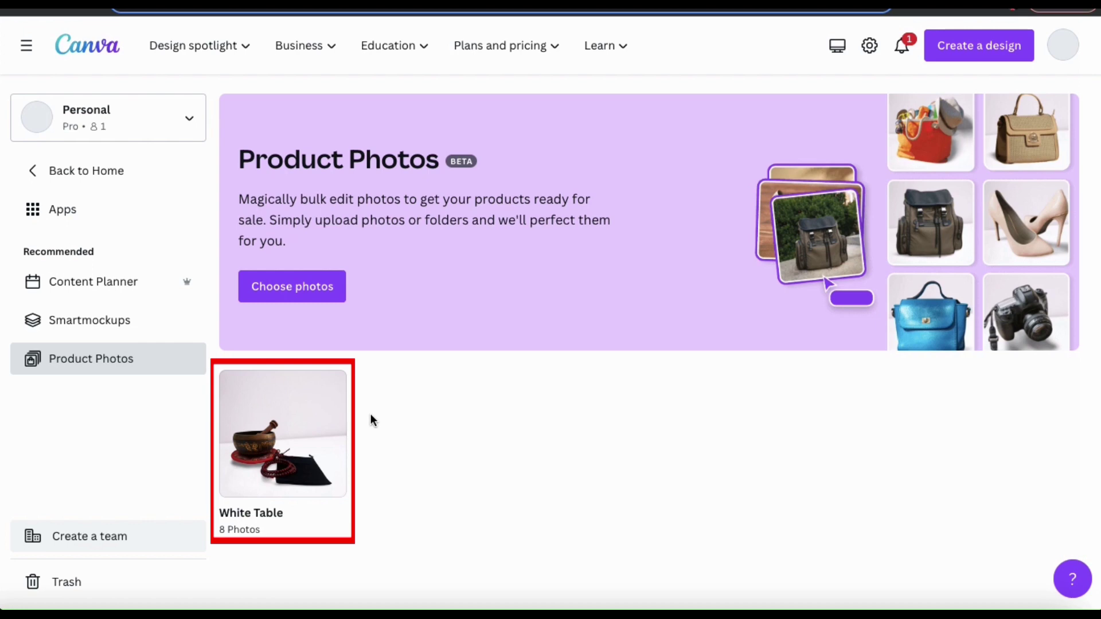
Open the finished White Table collection of eight edited photos
mouse_move(324, 400)
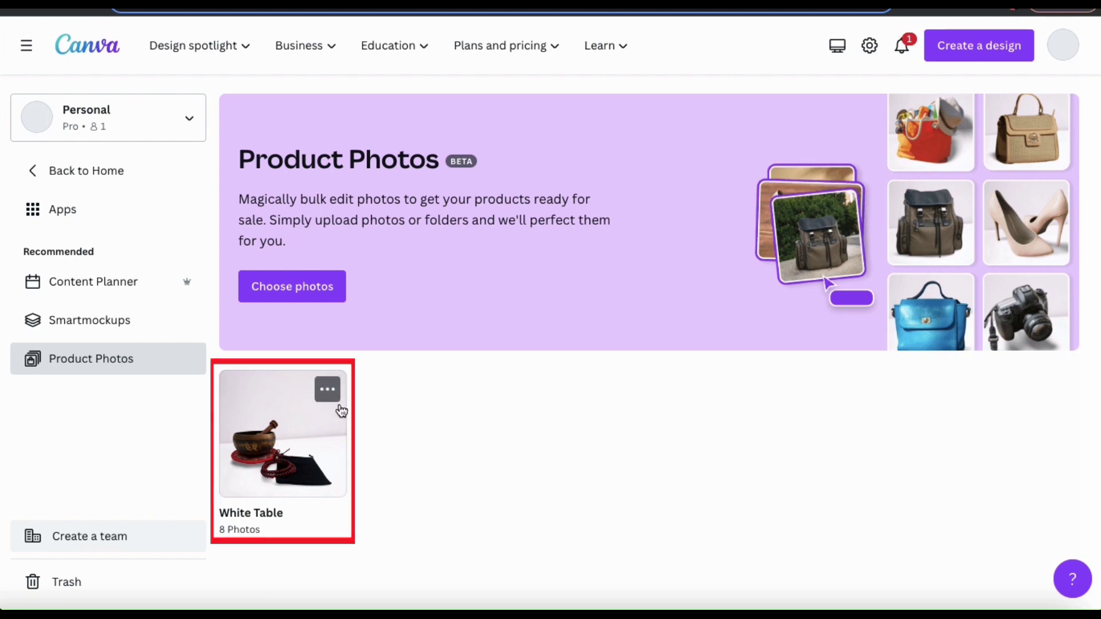
left_click(288, 440)
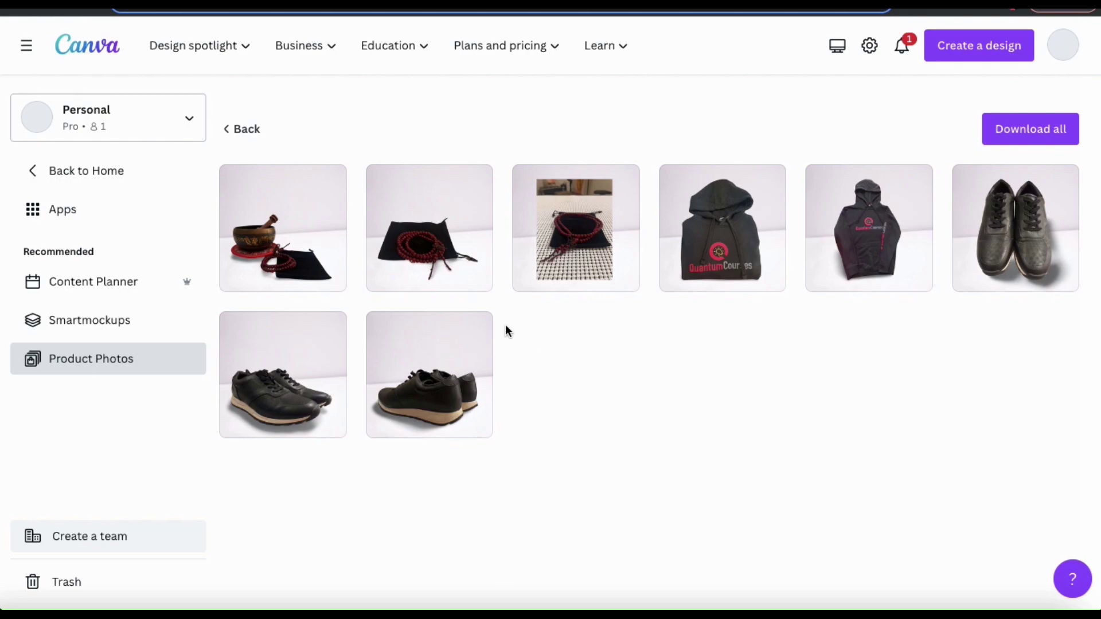
left_click(309, 259)
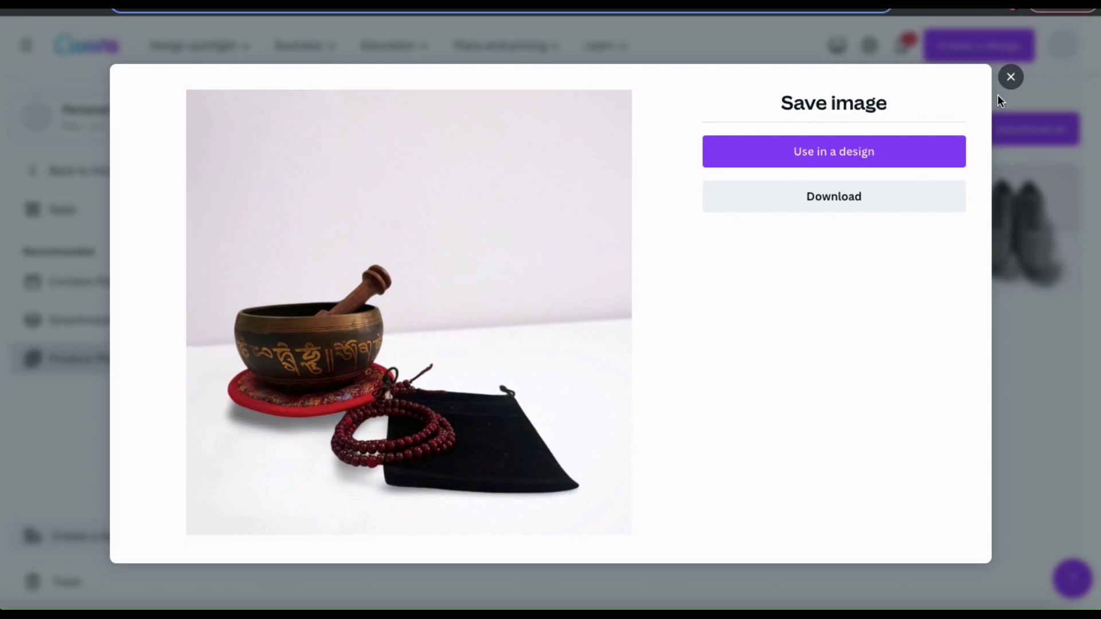
left_click(1010, 76)
left_click(457, 222)
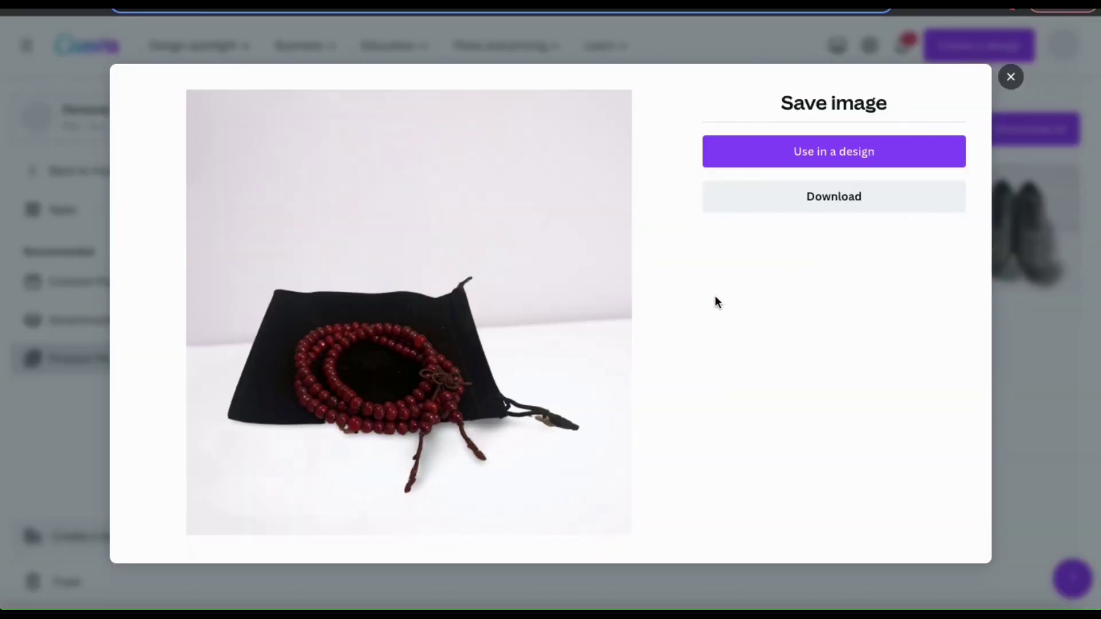
left_click(1011, 77)
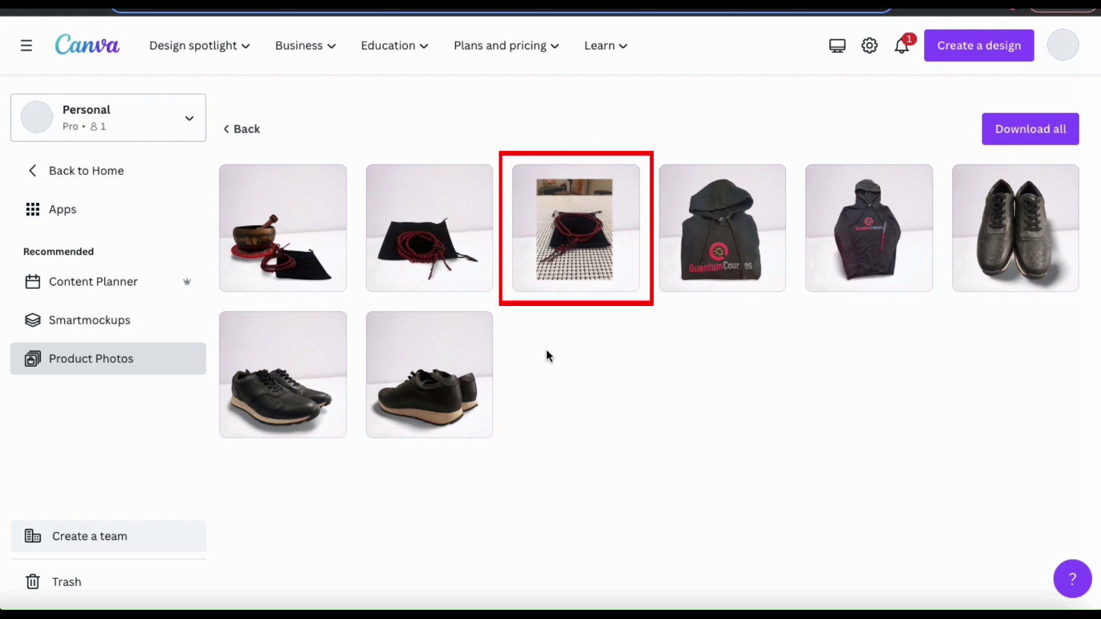
left_click(321, 376)
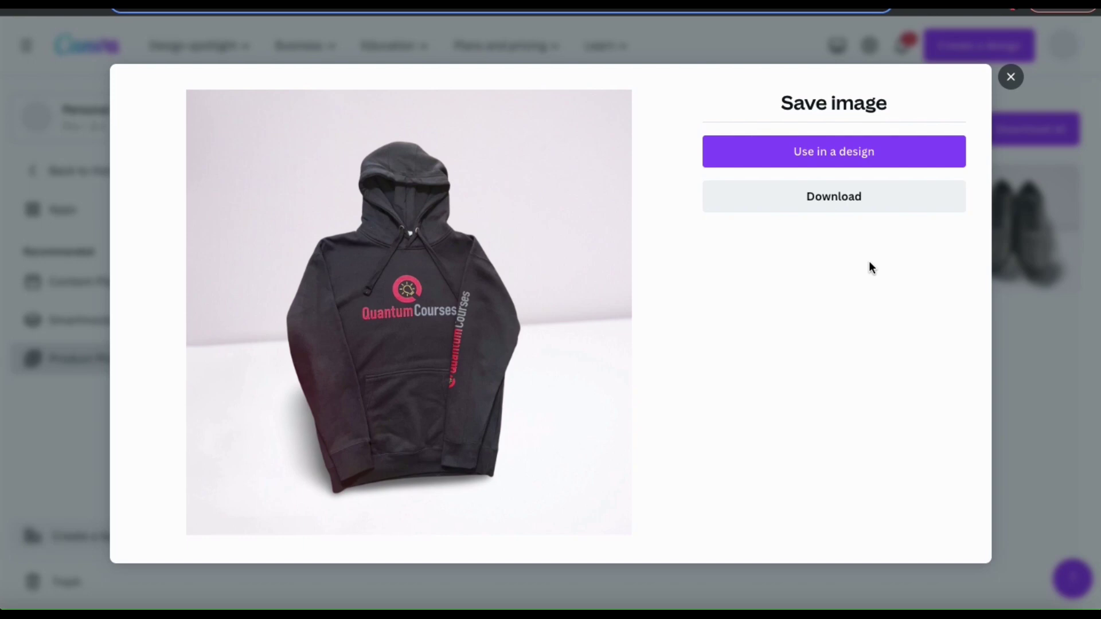
left_click(1012, 79)
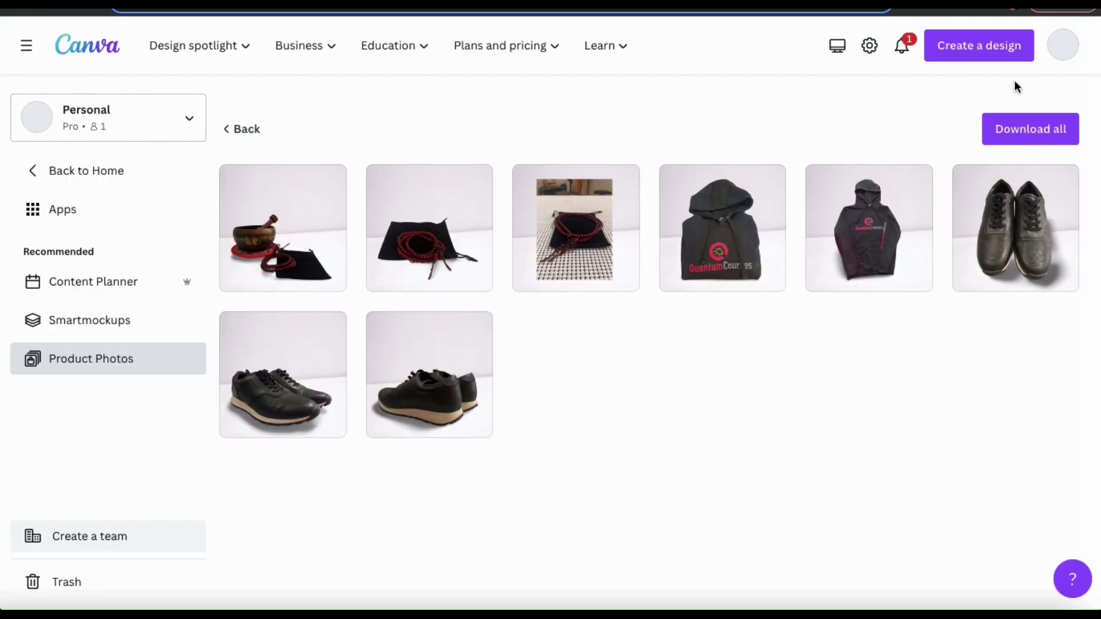
Download all White Table photos as White_Table.zip and show the download's options
left_click(1031, 141)
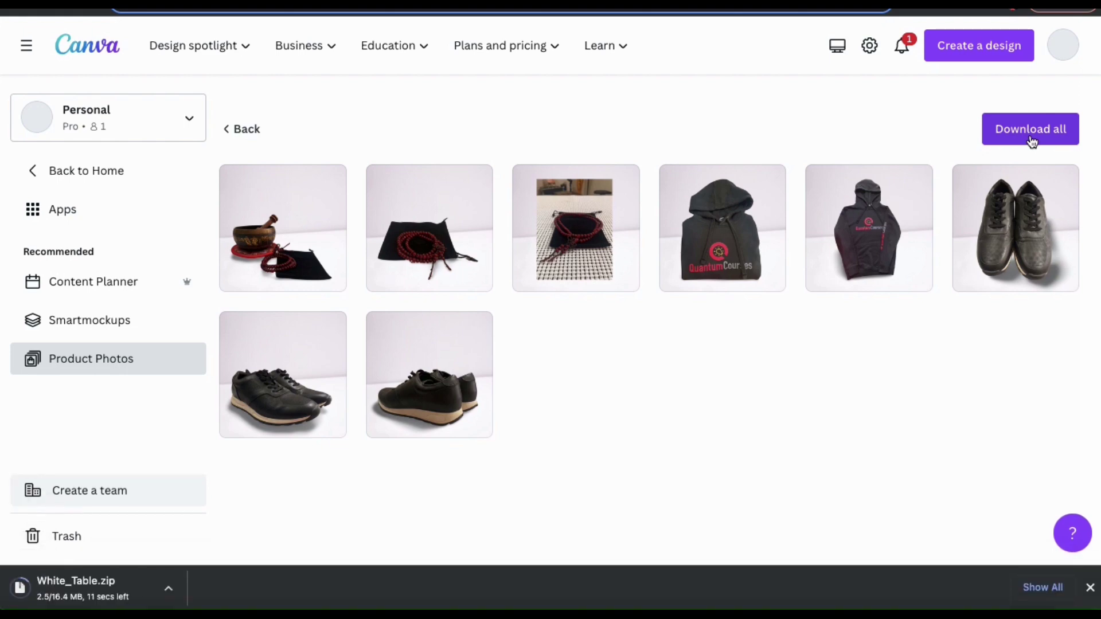
left_click(168, 589)
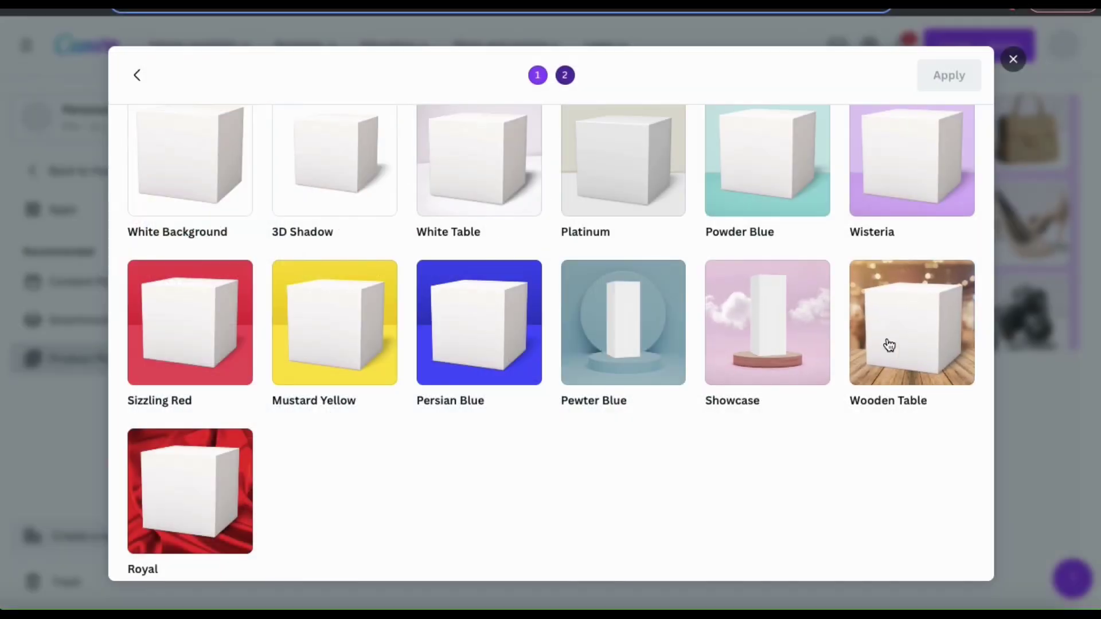
Apply the Wooden Table background and preview the sneaker photo on it
left_click(918, 341)
left_click(947, 76)
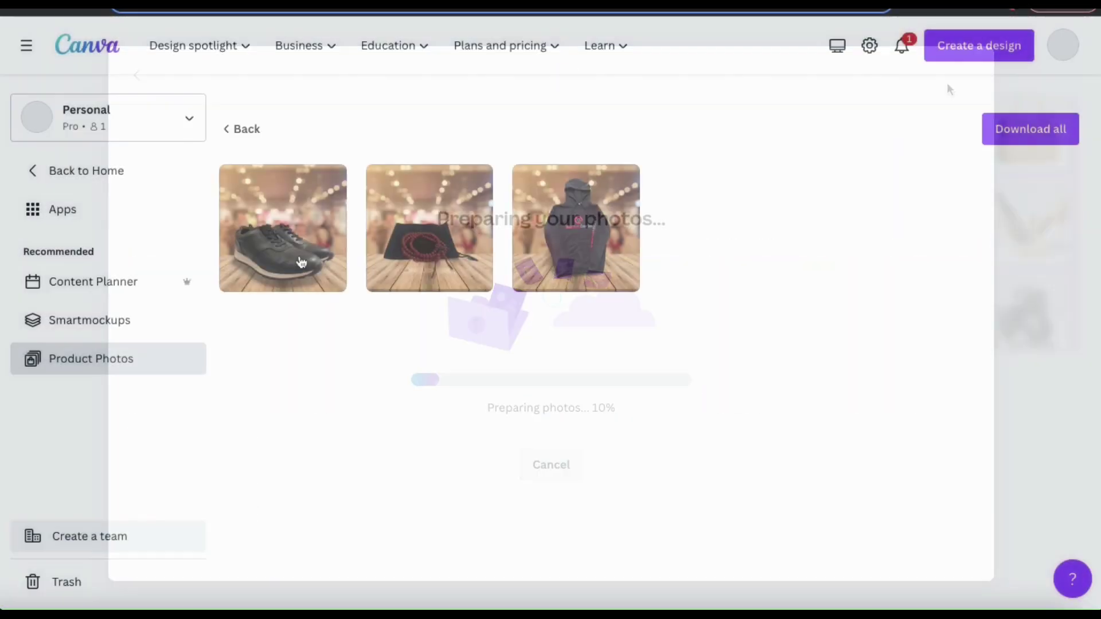
left_click(301, 262)
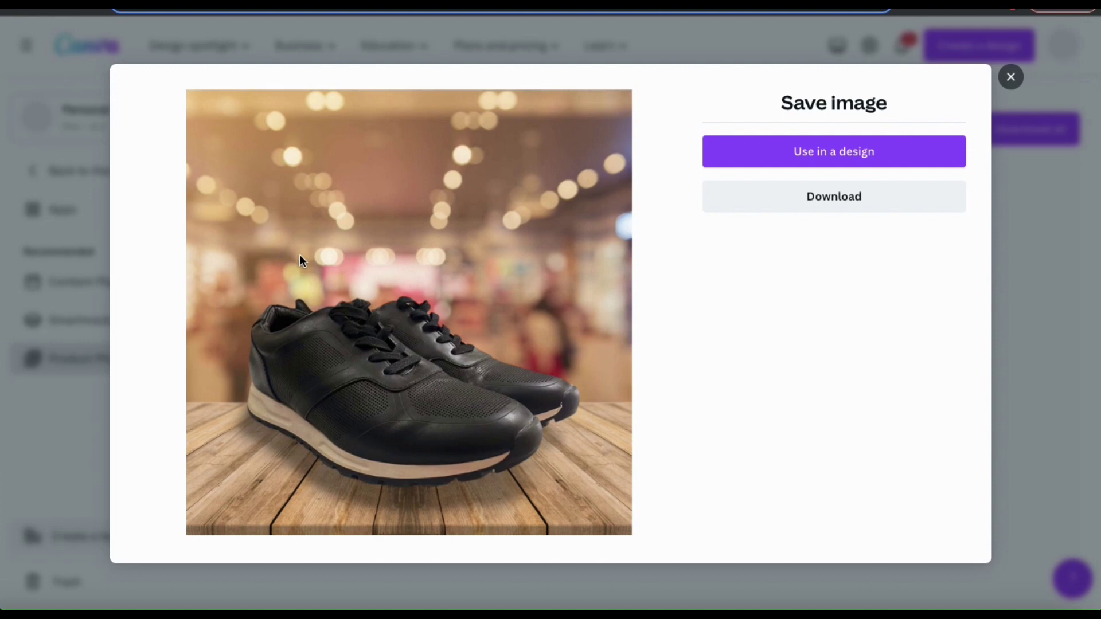